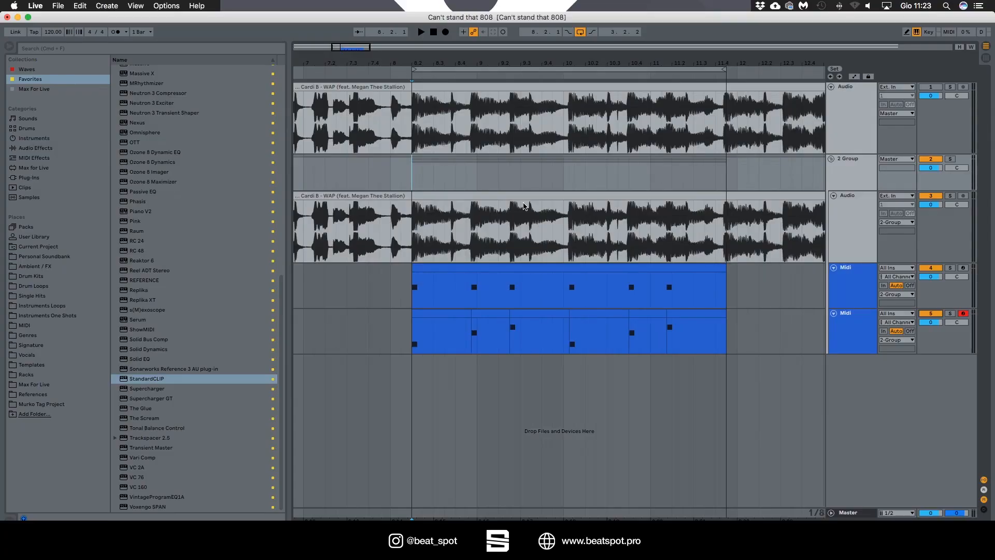
Show the grouped audio track's devices with an enlarged EQ graph and switch off EQ Eight bands 3 and 4.
click(843, 229)
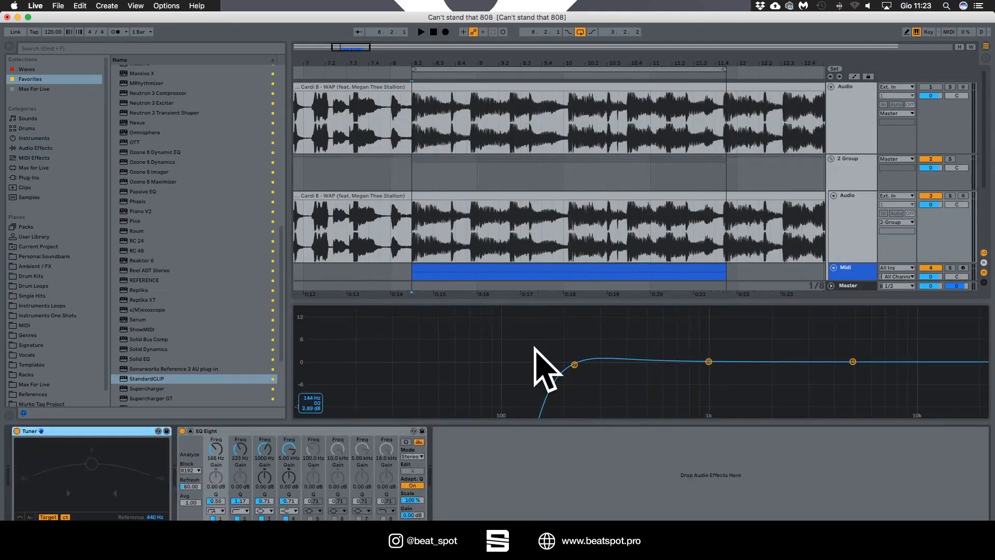
drag(533, 302, 526, 240)
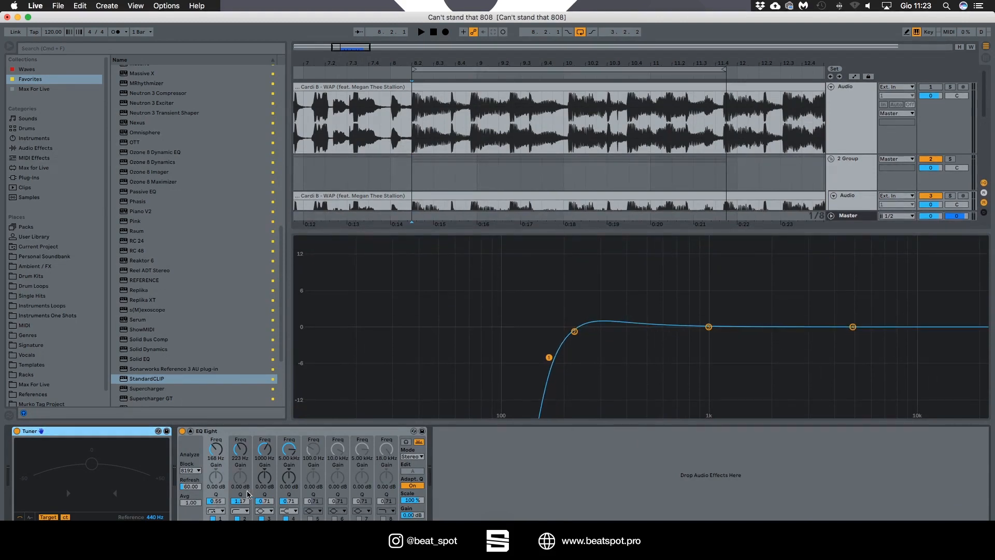
click(260, 517)
click(286, 518)
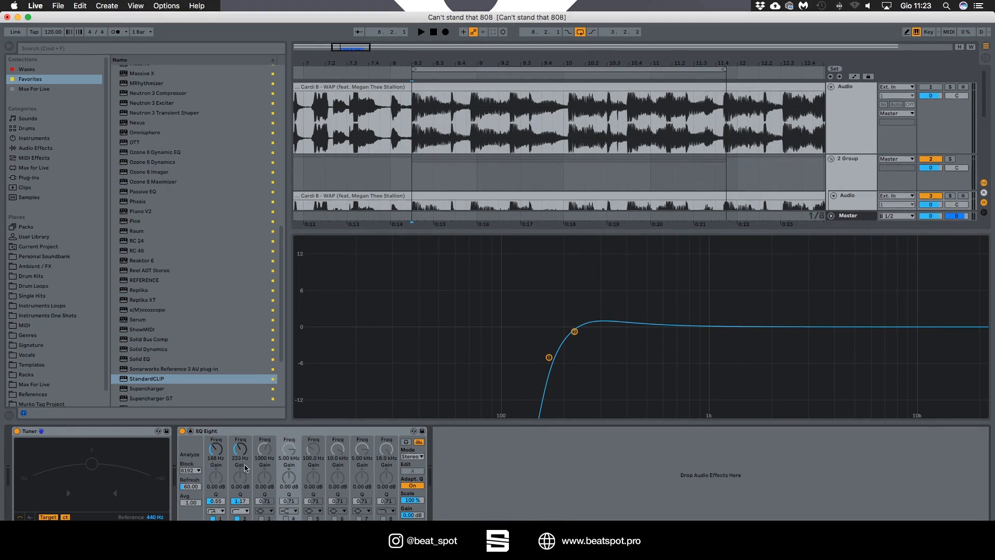
Solo the grouped reference audio track and play the loop to examine its filtered spectrum and tuner reading.
scroll(613, 204, down, 4)
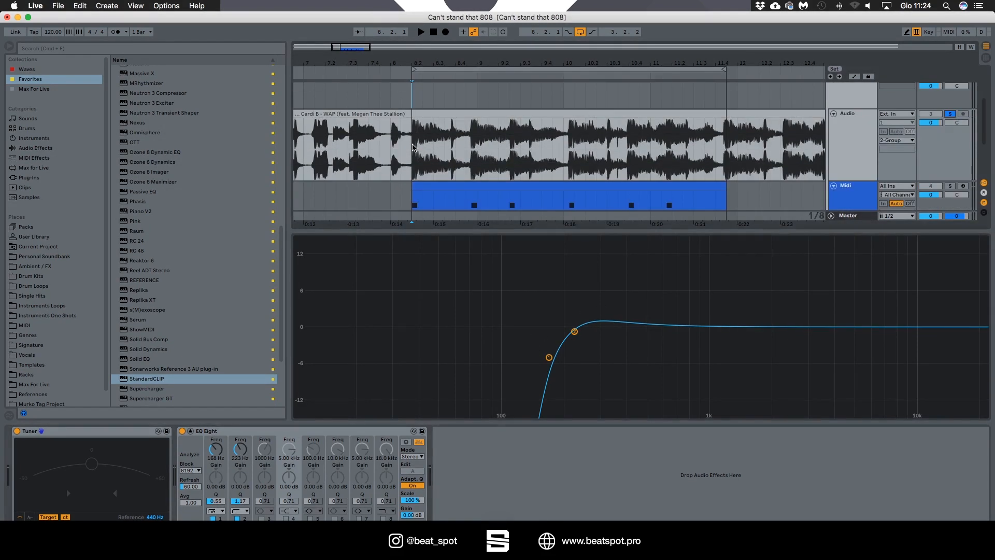
key(space)
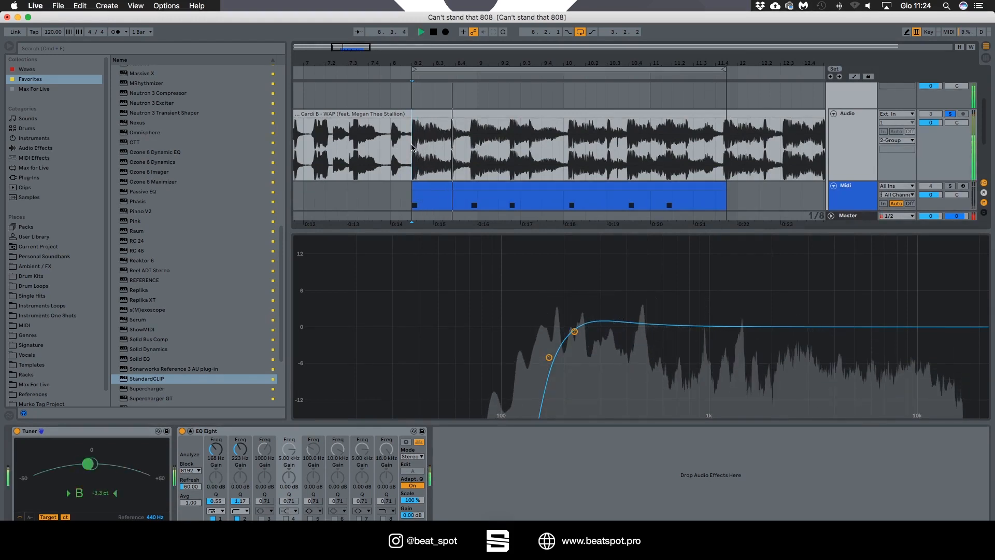
key(space)
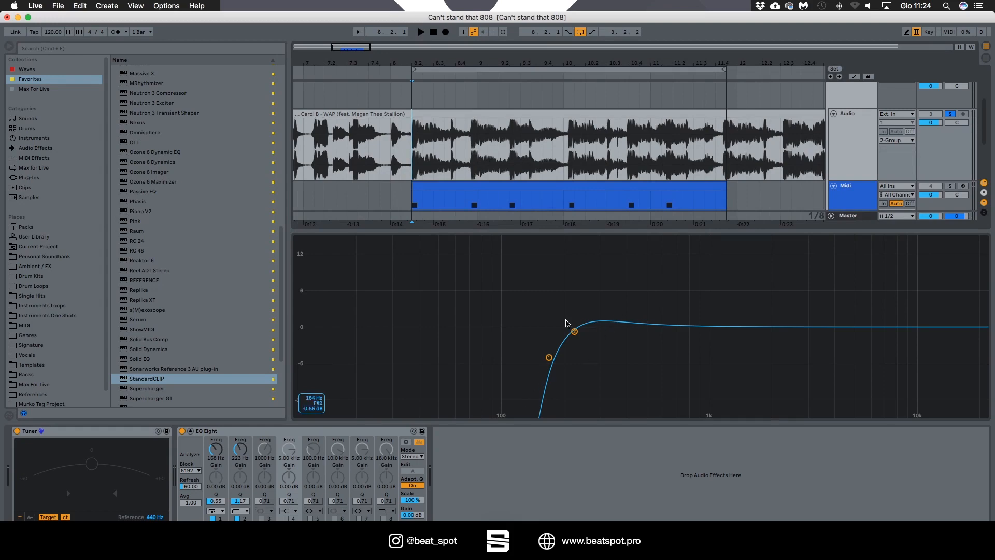
Solo the kick MIDI track, select its clip and play the kick pattern.
scroll(952, 119, down, 3)
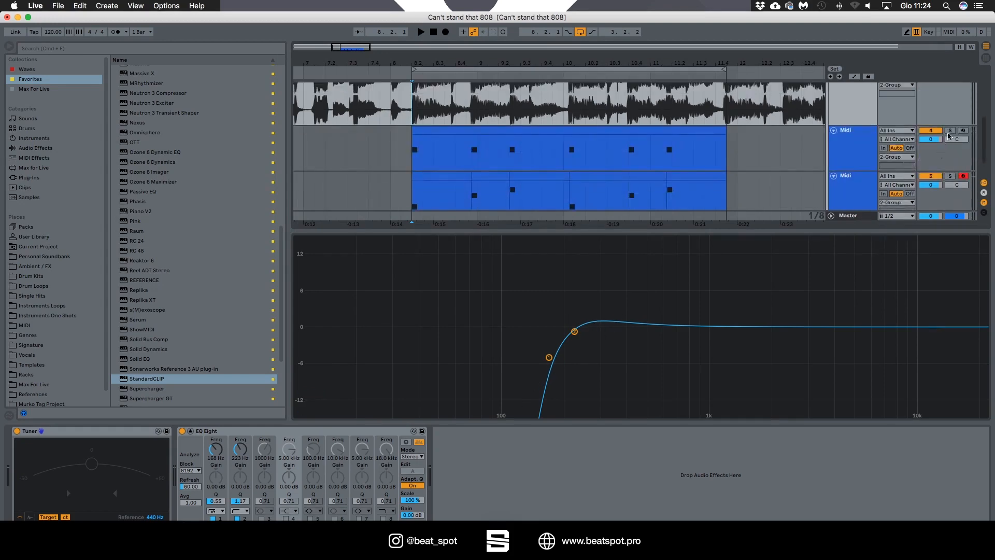
click(950, 131)
click(427, 141)
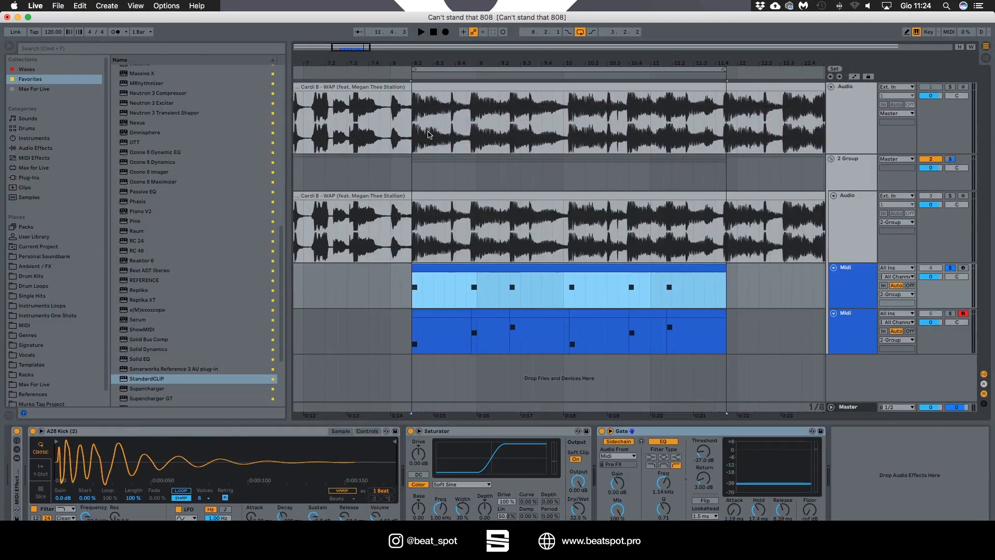
key(space)
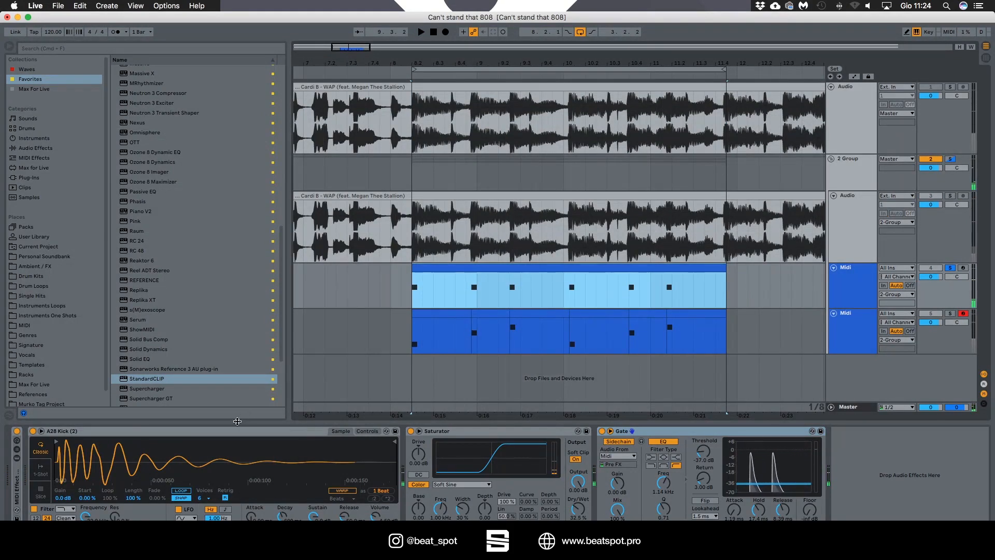
Bypass the Saturator and Gate on the kick track to audition the unprocessed kick.
click(407, 433)
click(409, 431)
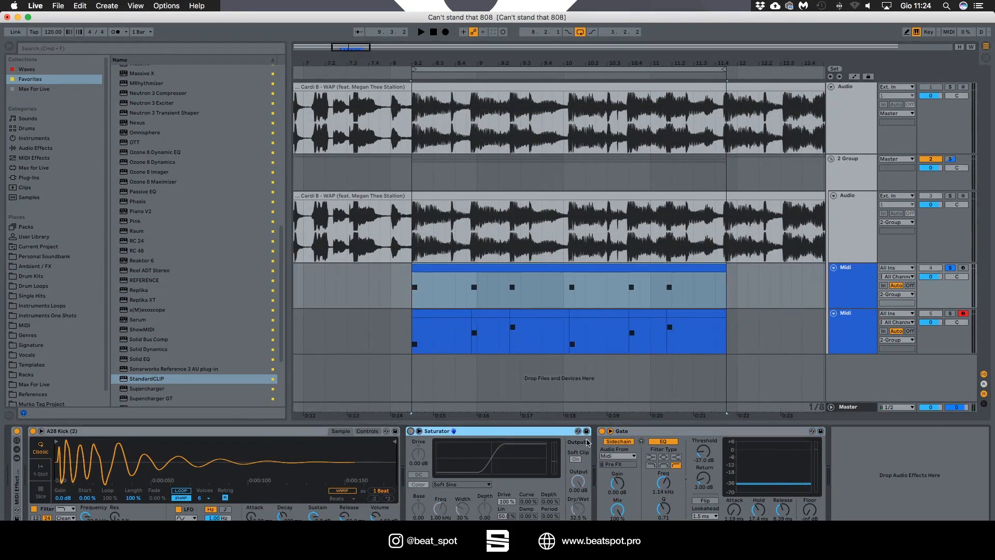
click(601, 431)
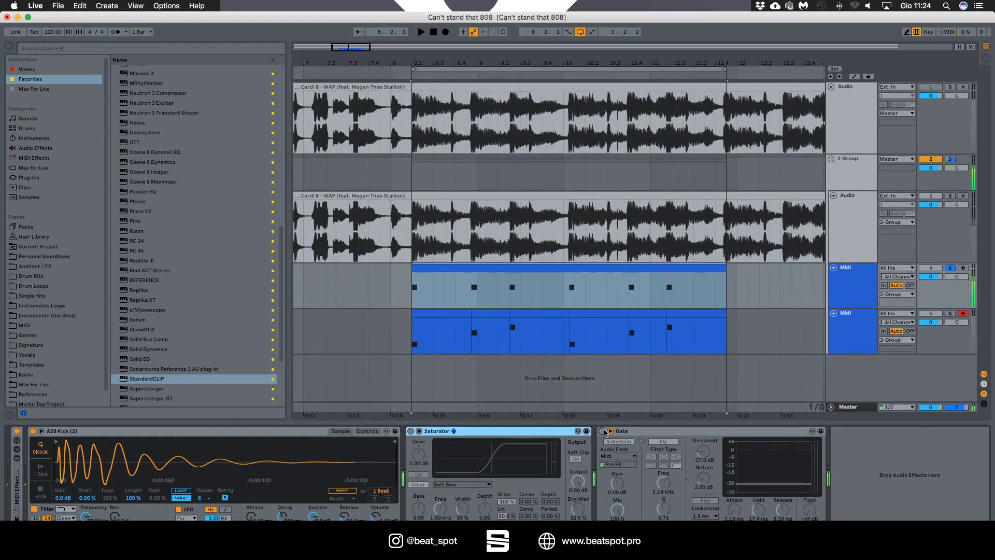
Re-enable the kick's Saturator and Gate one after the other, playing the loop to compare each stage.
click(410, 431)
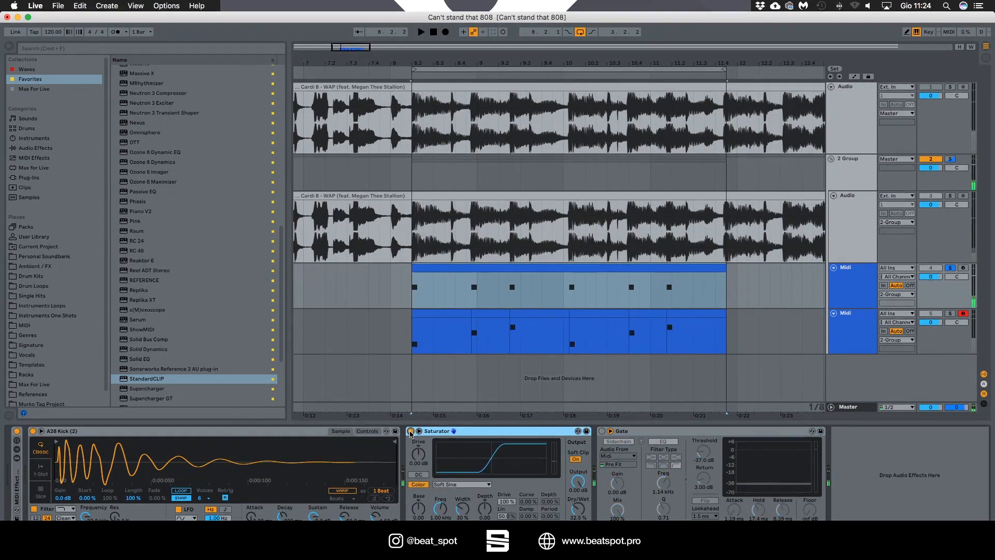
key(space)
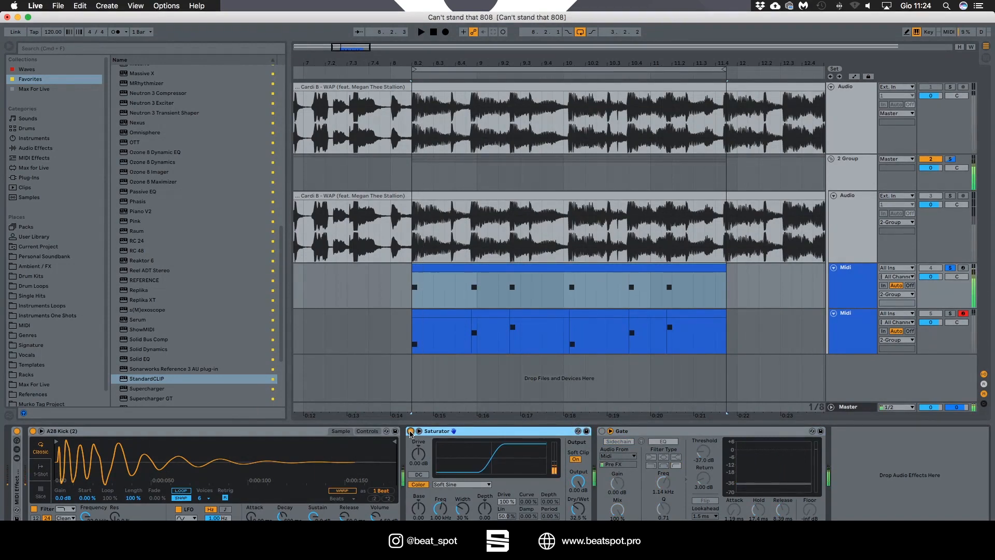
click(601, 431)
key(space)
key(space)
key(space)
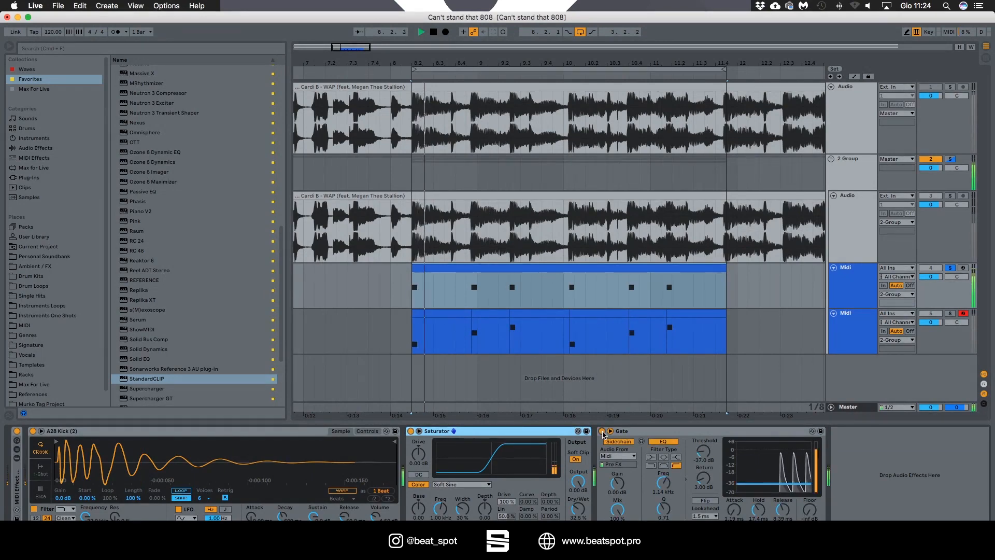
Switch the solo from the kick to the lower MIDI track with Wavetable and play from its first clip.
click(950, 268)
click(950, 313)
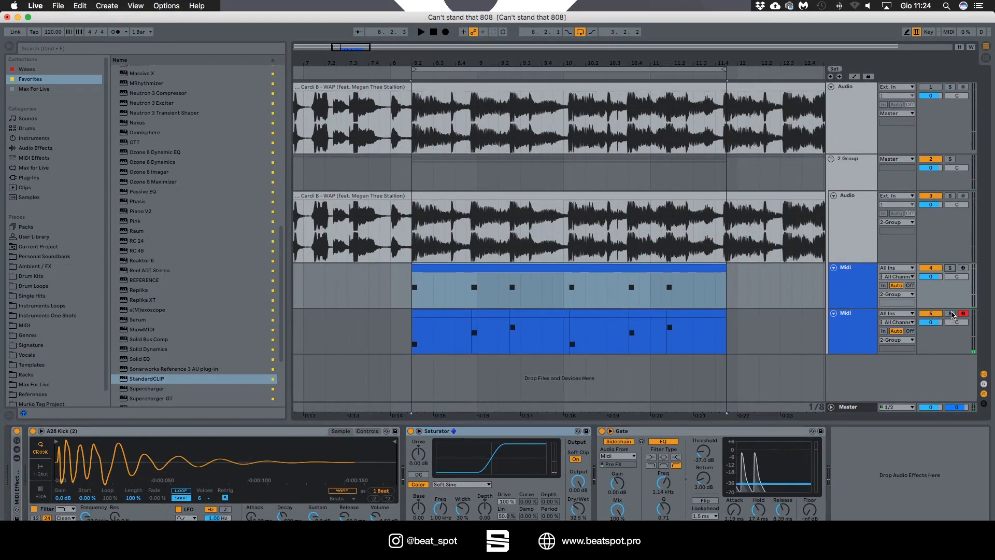
click(741, 328)
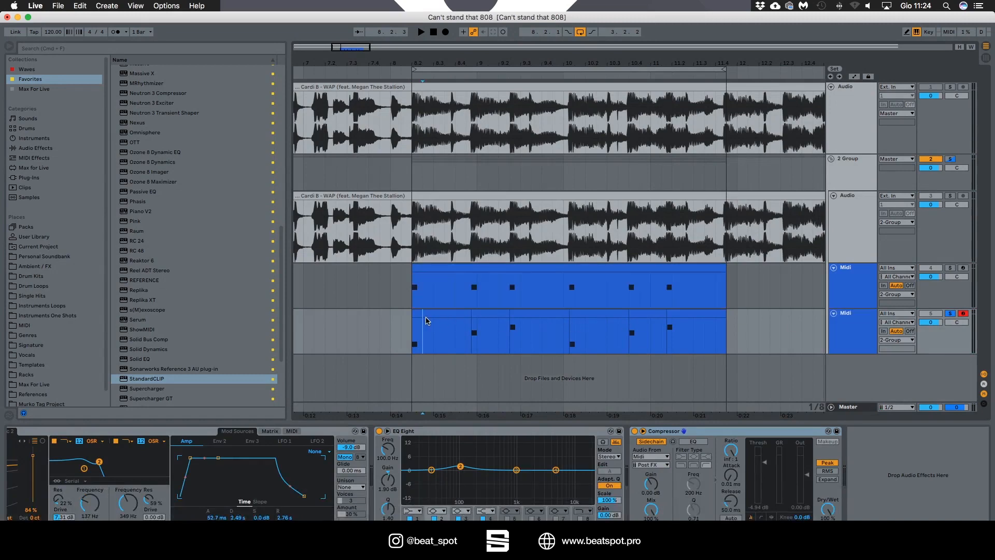
click(426, 317)
scroll(434, 404, left, 10)
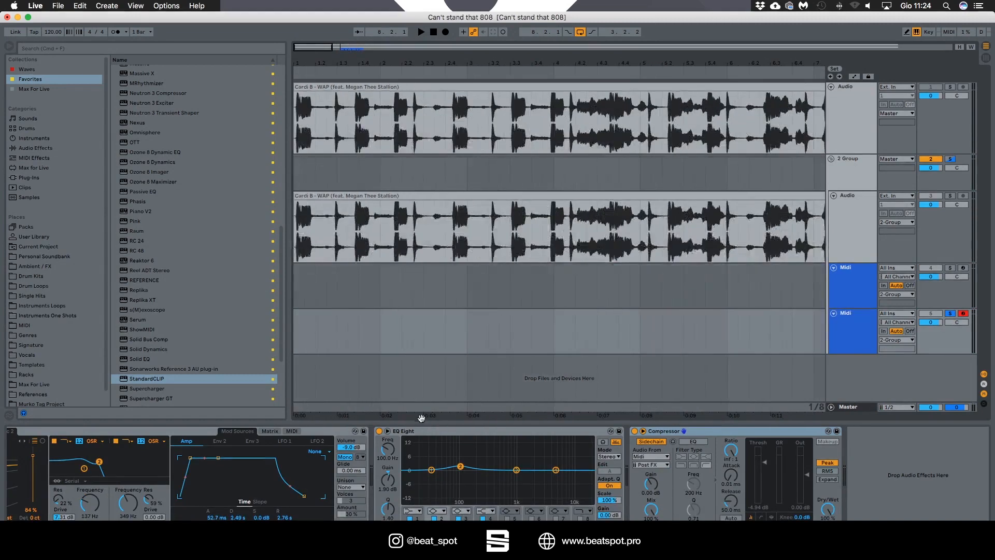
key(space)
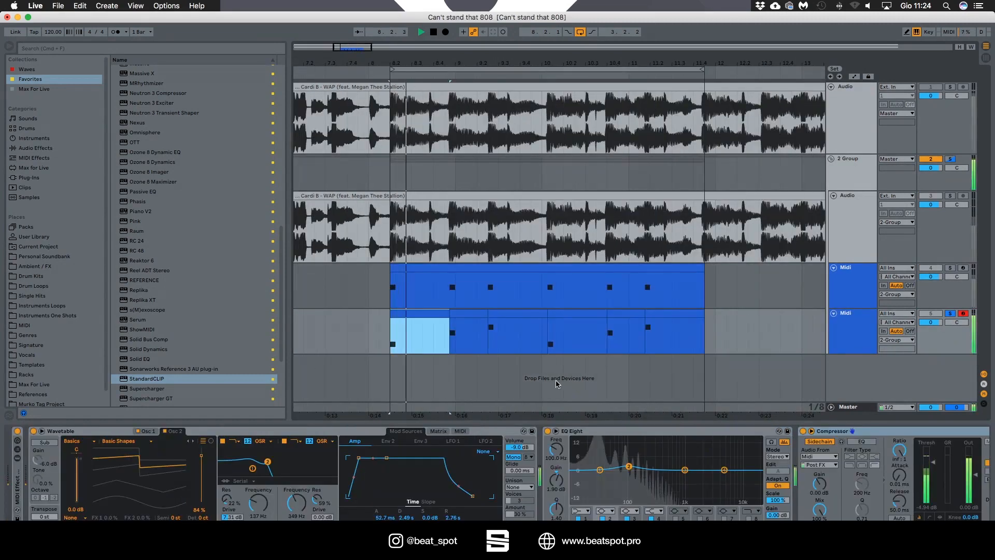
scroll(553, 385, left, 1)
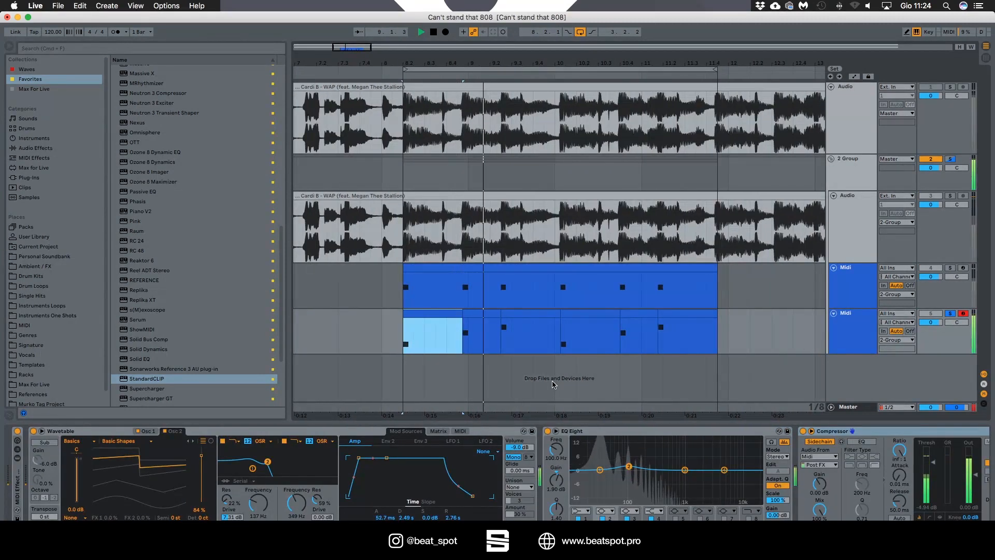
scroll(542, 381, left, 1)
key(space)
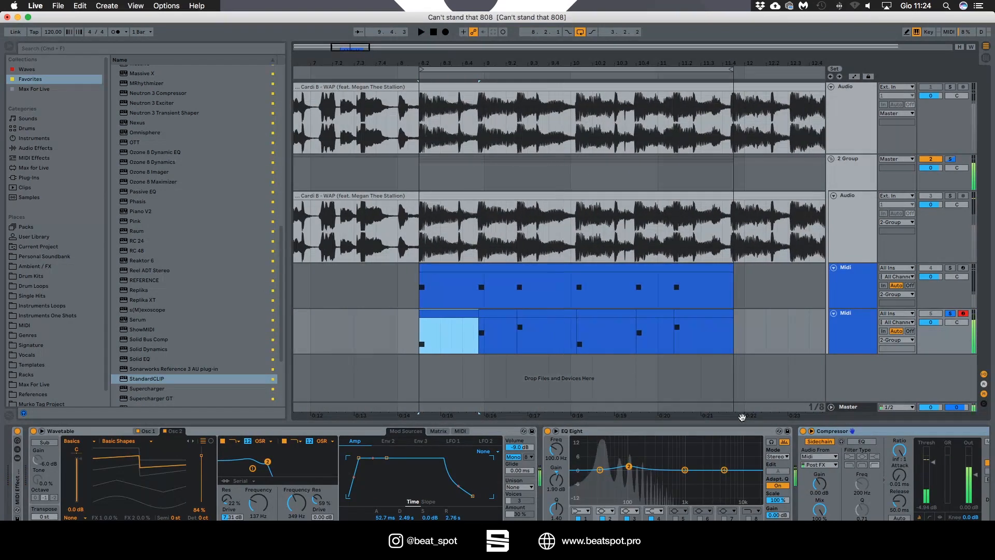
Bypass the Compressor and EQ Eight on the Wavetable track and play the raw synth with Osc 1 shown.
click(803, 431)
click(548, 431)
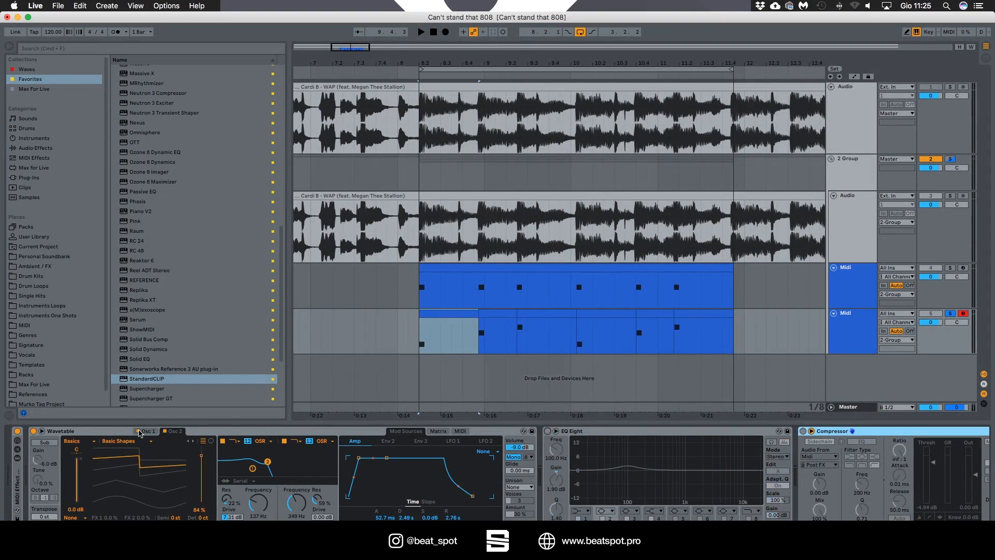
click(141, 432)
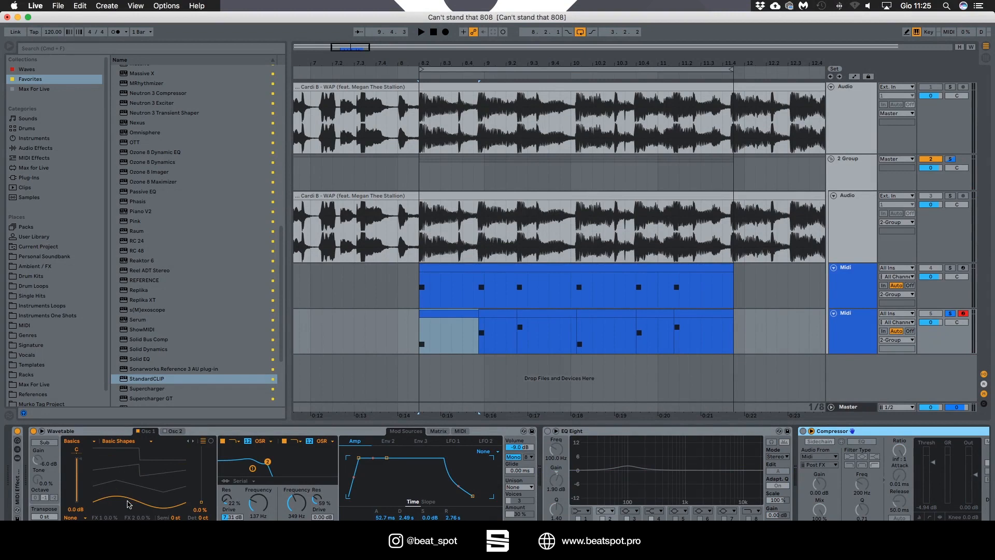
key(space)
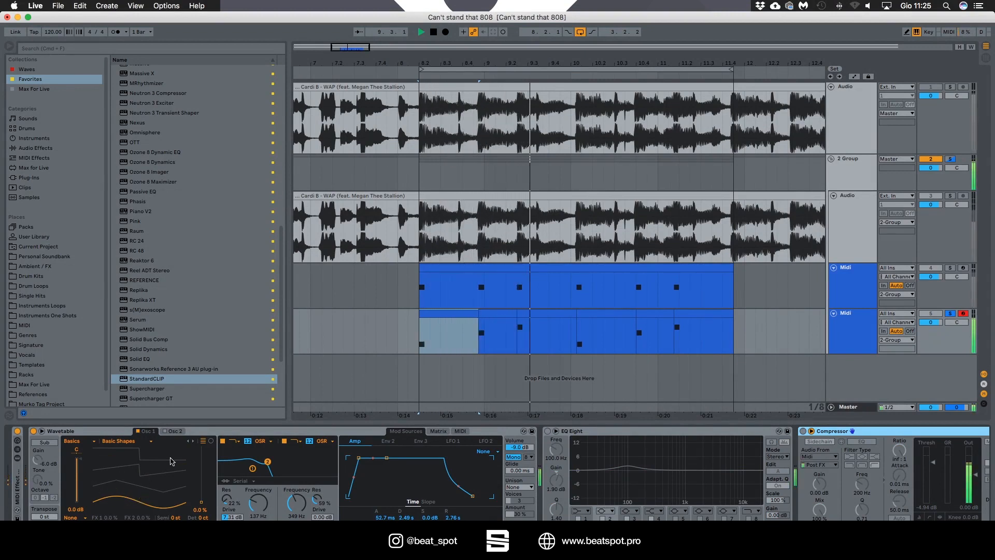
key(space)
Toggle Wavetable's Osc 2 off and on, then switch off Osc 1 and play Osc 2 alone.
click(173, 431)
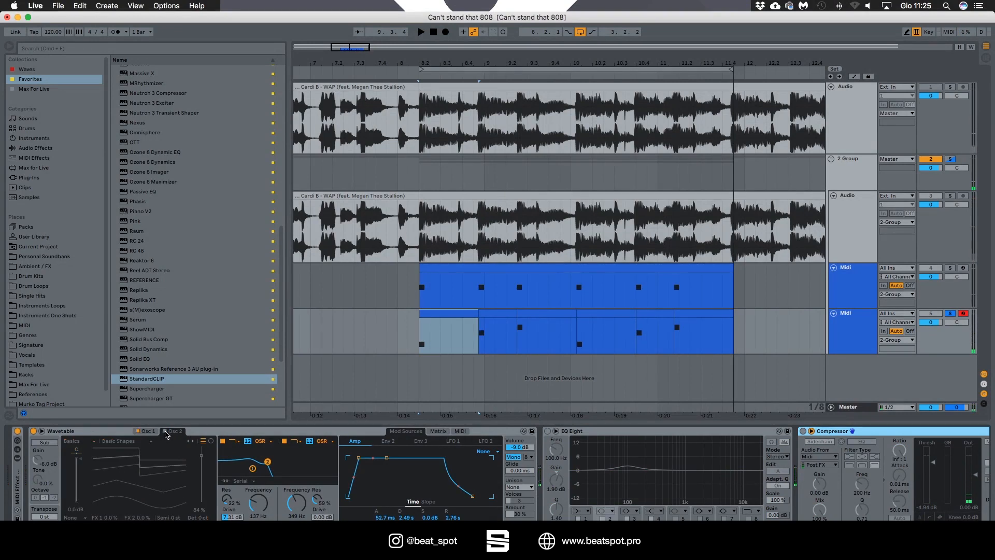
click(165, 432)
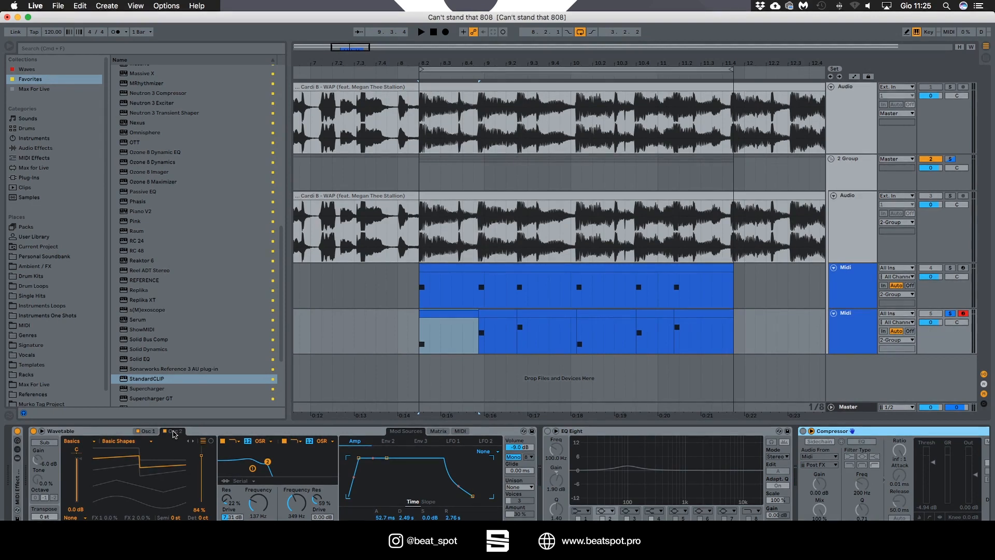
click(138, 431)
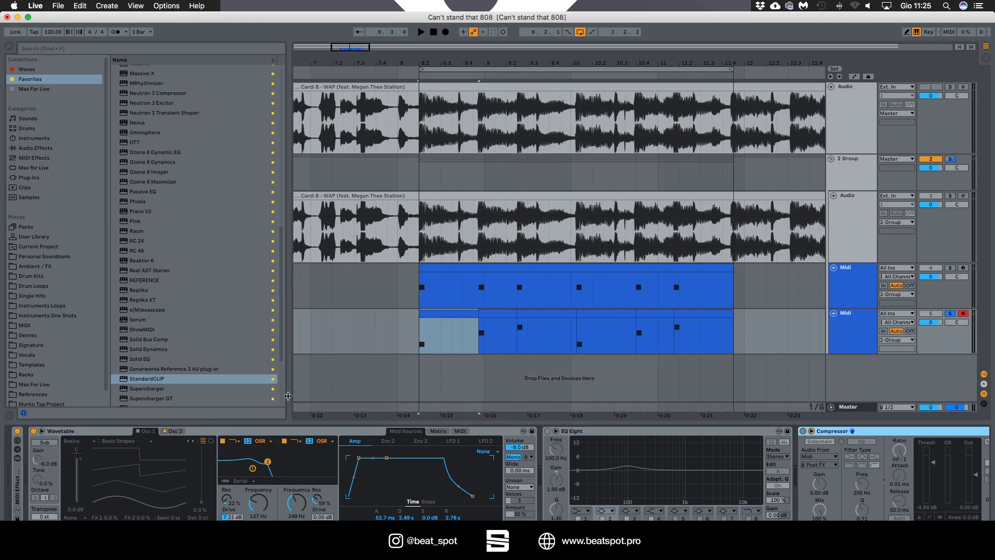
click(445, 321)
key(space)
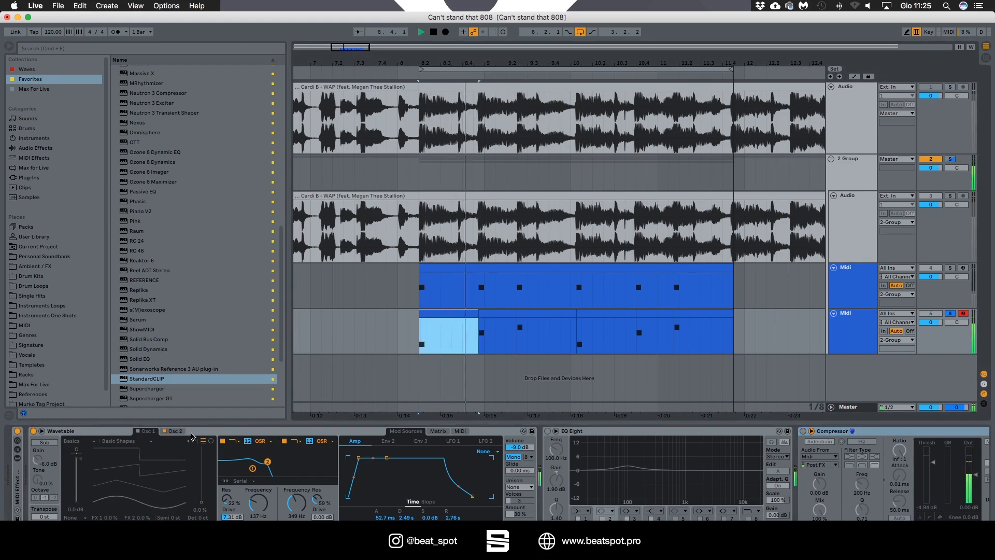
key(space)
Switch Osc 1 back on in Wavetable and play the loop with both oscillators.
click(138, 432)
click(138, 430)
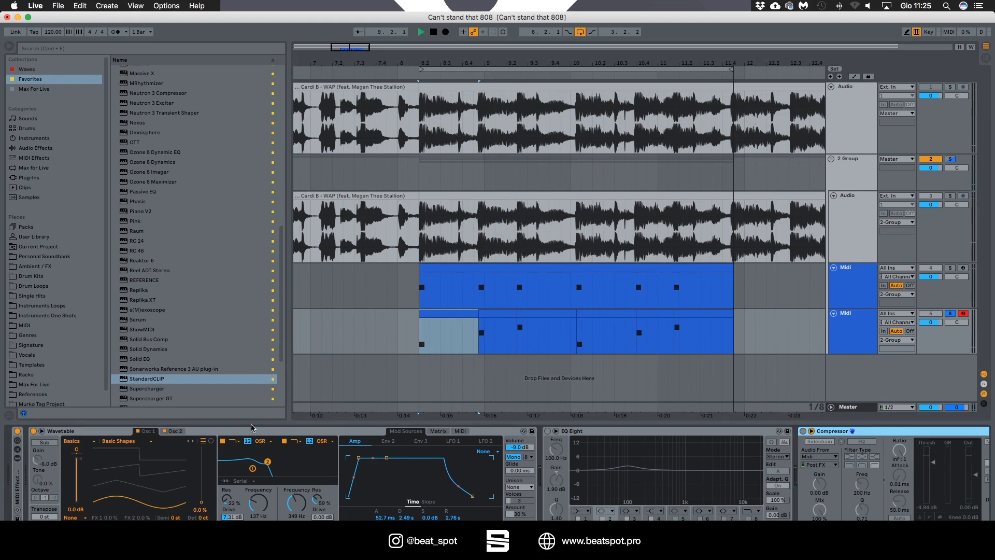
key(space)
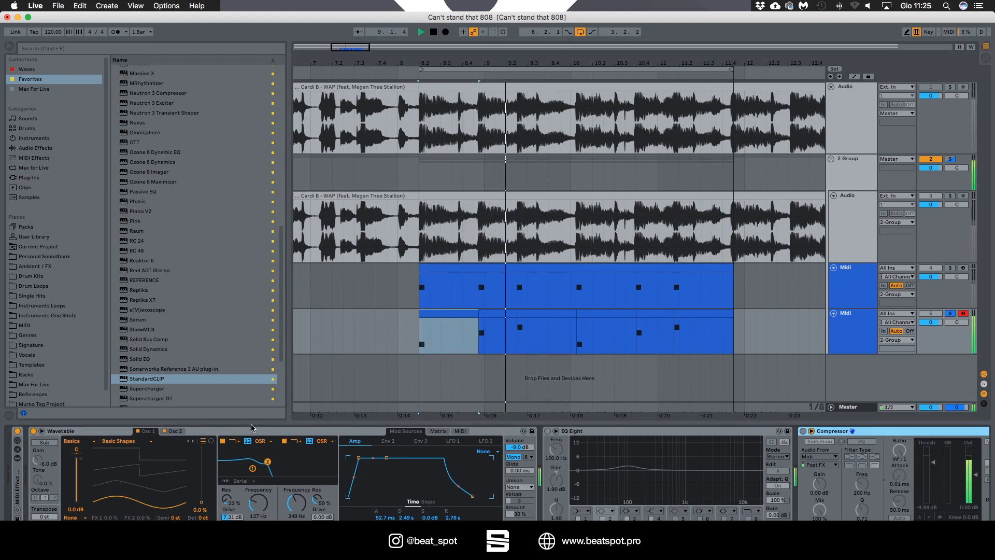
key(space)
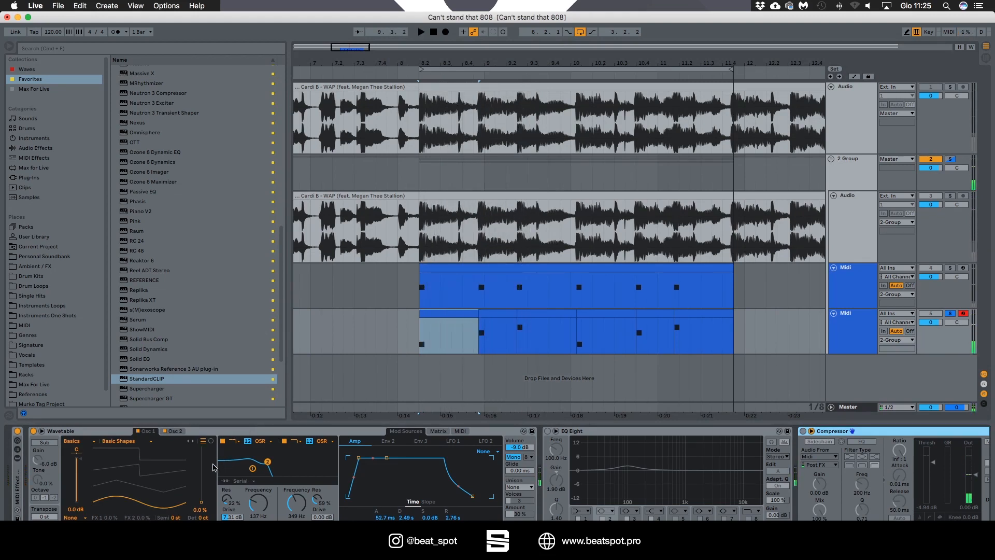
Switch off both Wavetable filters and play the unfiltered oscillators with the Osc 2 settings shown.
click(175, 432)
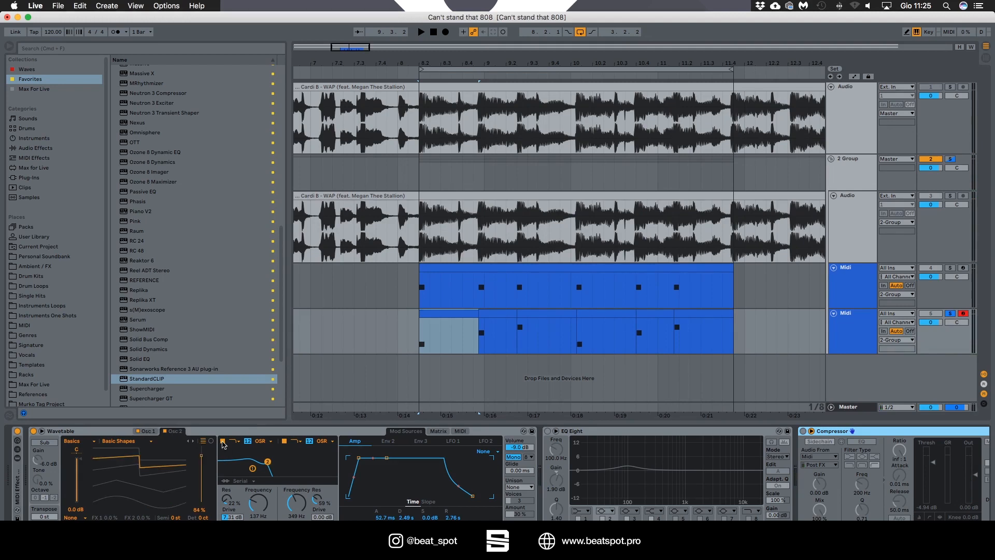
click(223, 441)
click(283, 441)
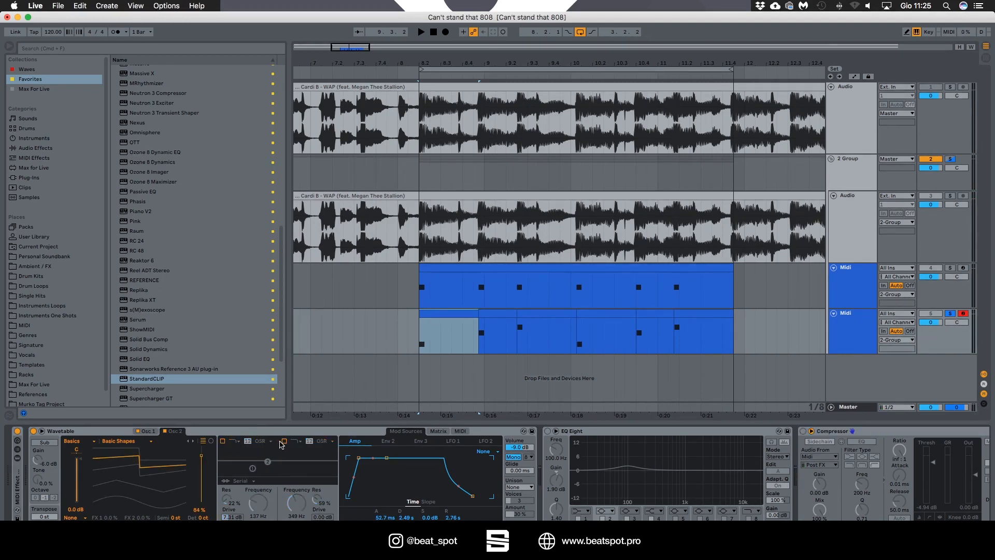
click(138, 432)
click(172, 432)
key(space)
Switch Wavetable's first filter back on and play the loop to hear its effect.
click(223, 442)
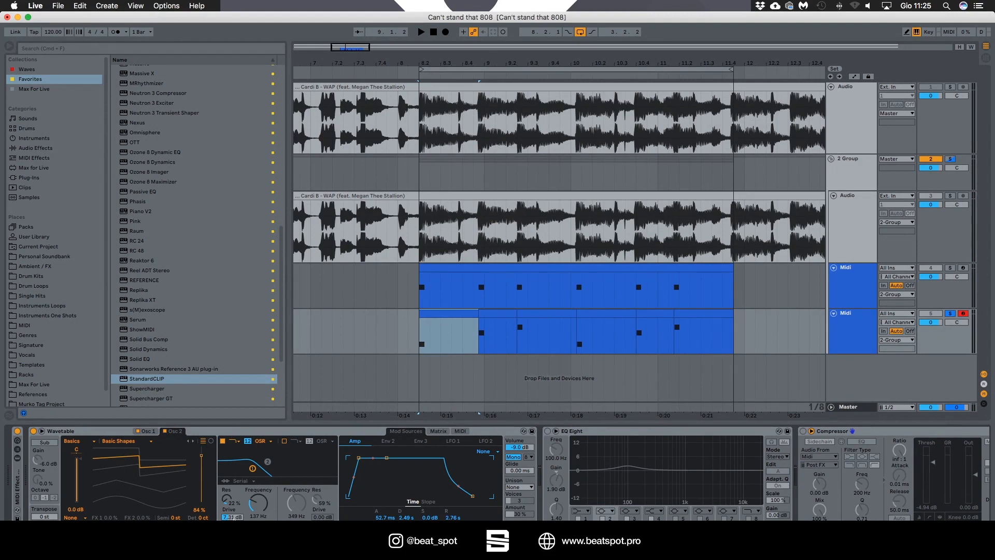
key(space)
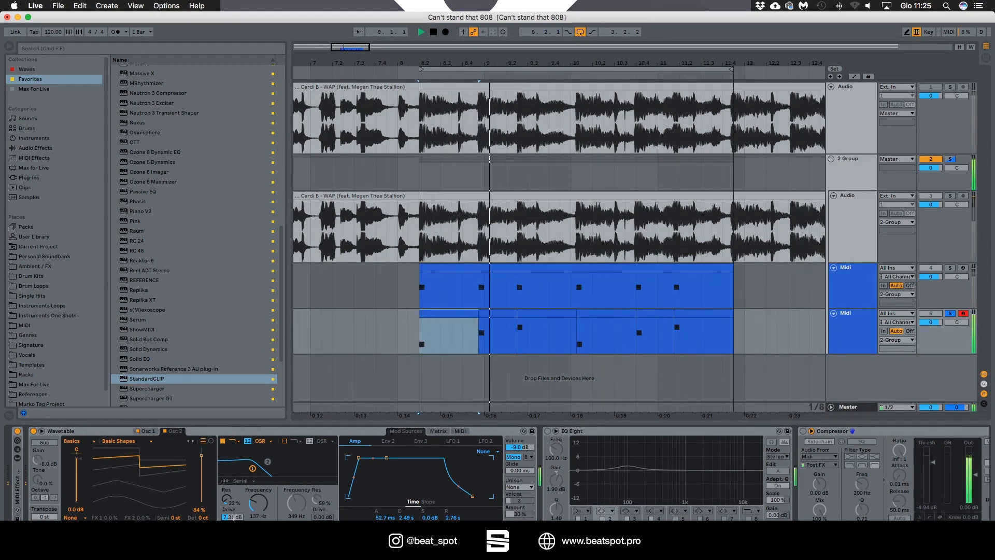
key(space)
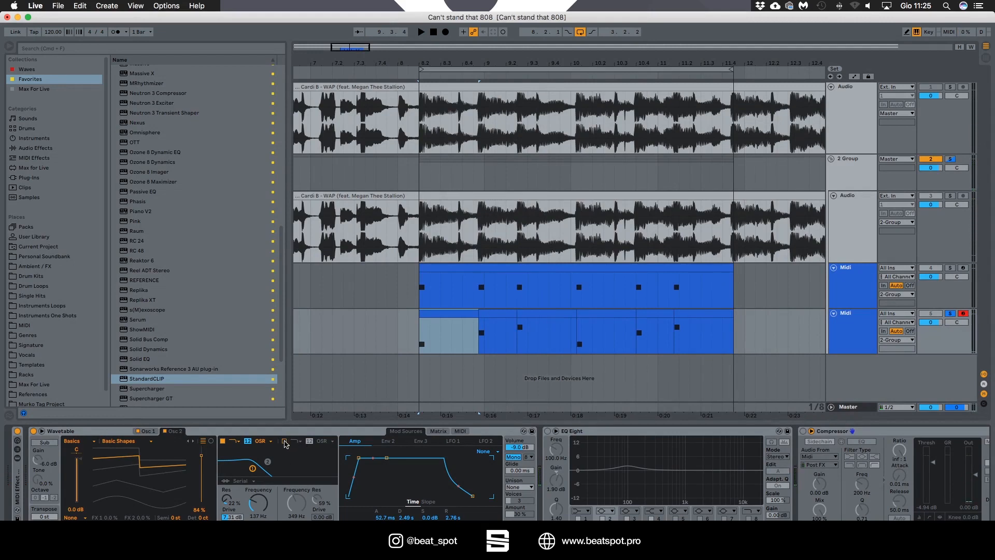
Play the loop with Wavetable's second filter off and on for comparison, leaving the filter switched on.
click(284, 442)
key(space)
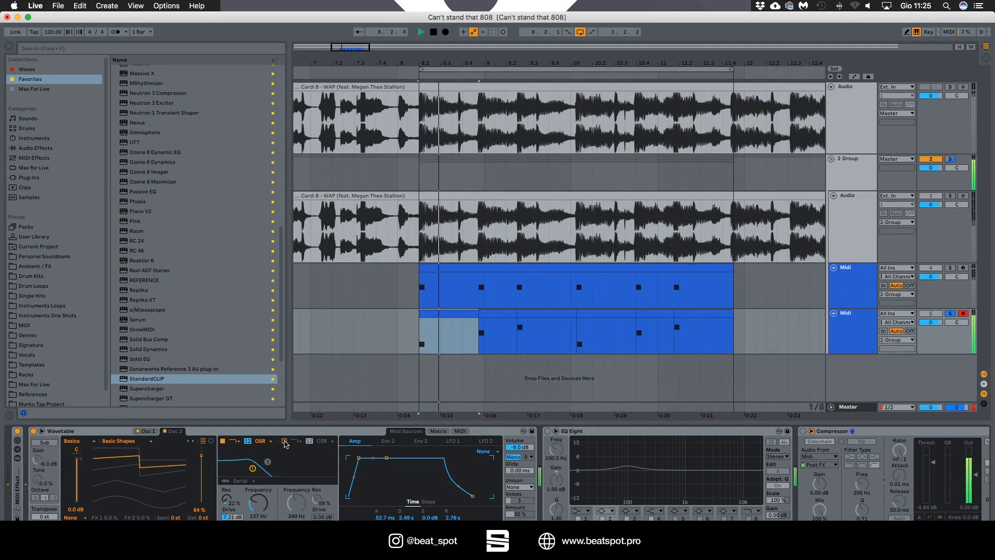
click(284, 442)
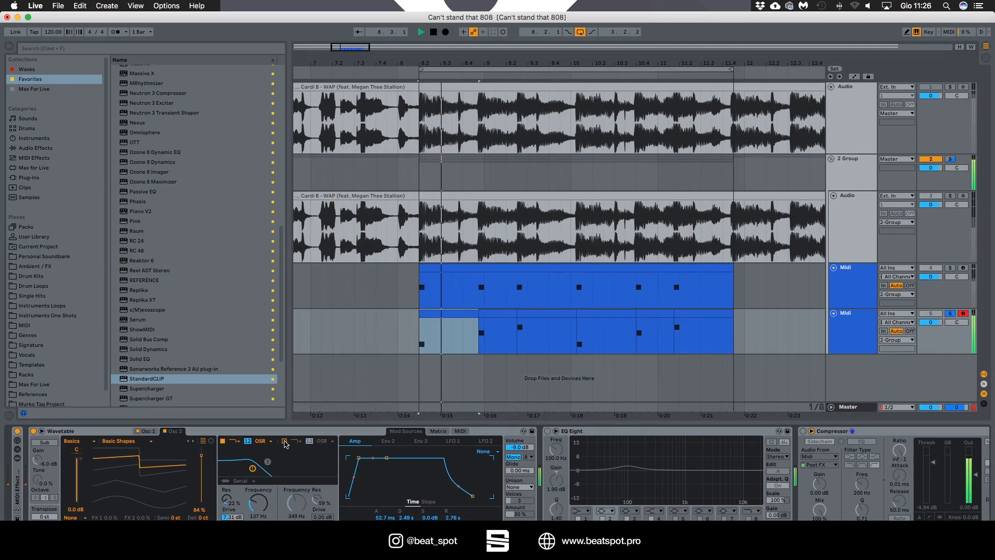
key(space)
click(284, 442)
key(space)
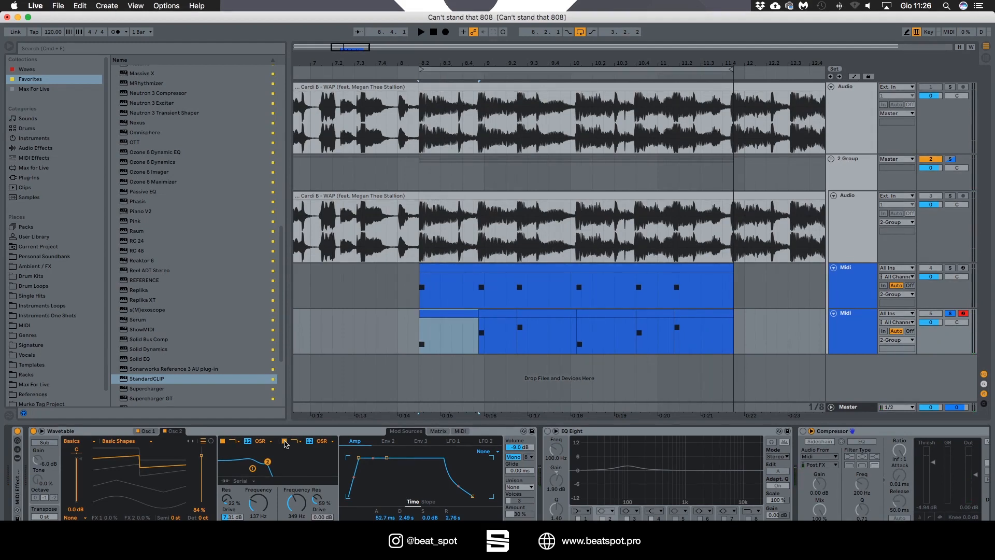
Switch on EQ Eight after Wavetable and play the loop through it.
scroll(430, 466, right, 3)
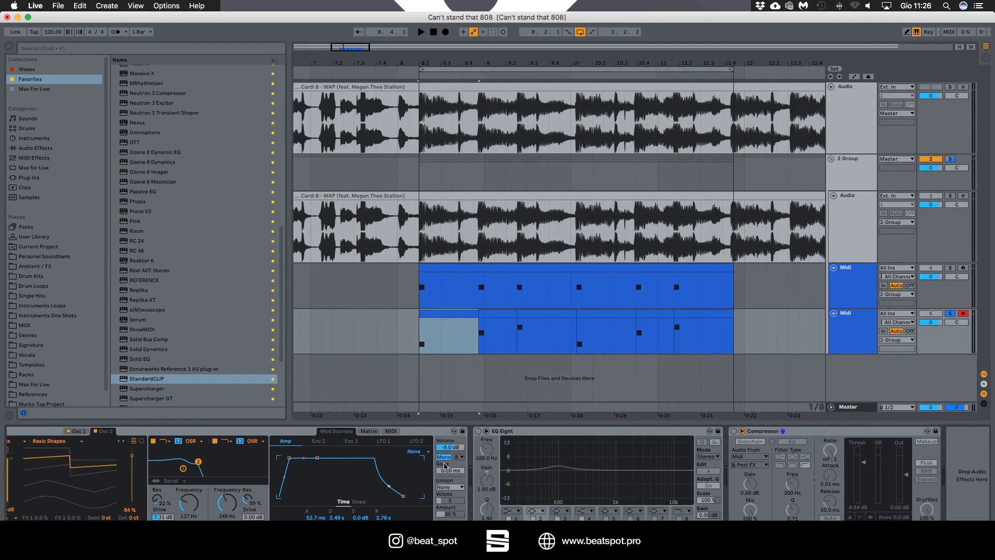
click(482, 432)
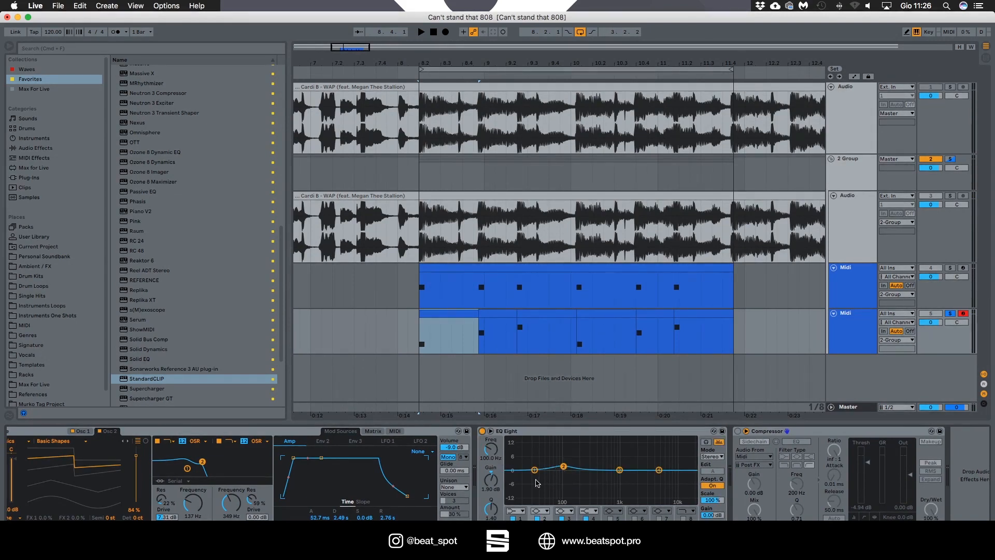
key(space)
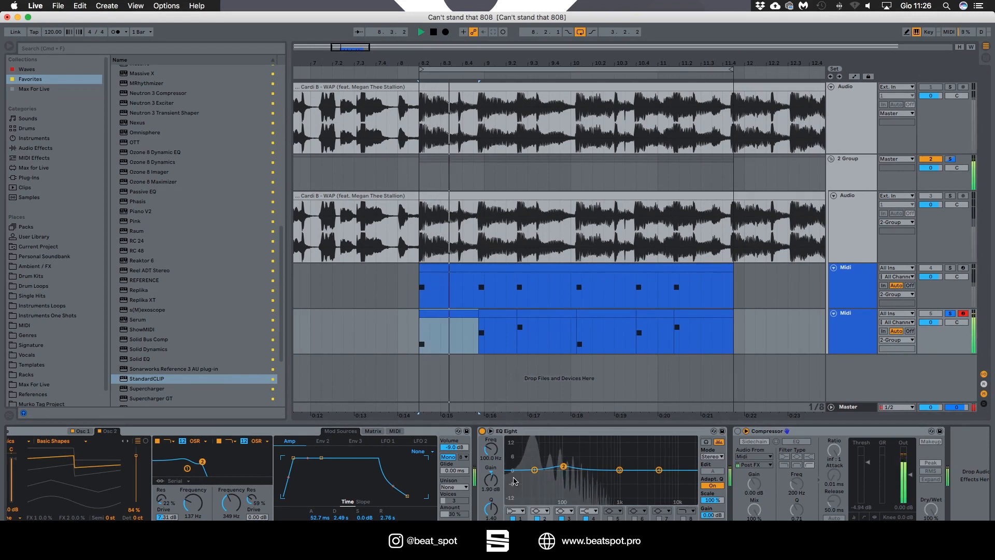
Bypass and re-enable EQ Eight during playback to compare the 808 with and without the EQ.
click(482, 431)
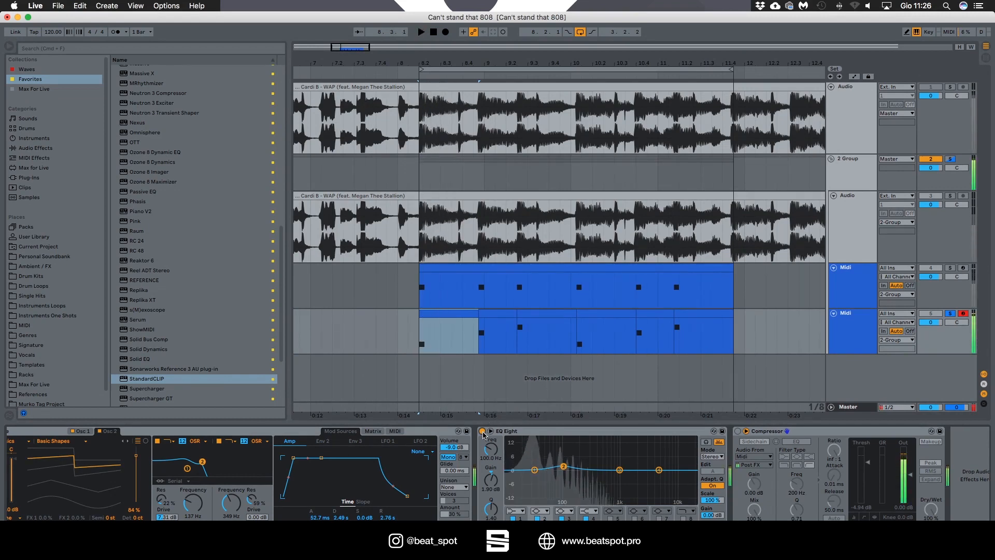
click(482, 432)
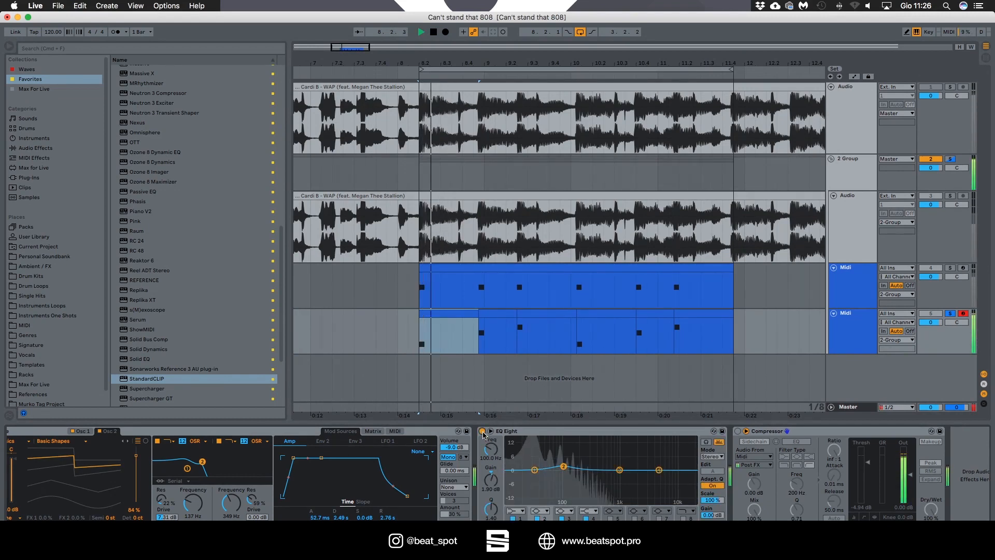
key(space)
click(482, 432)
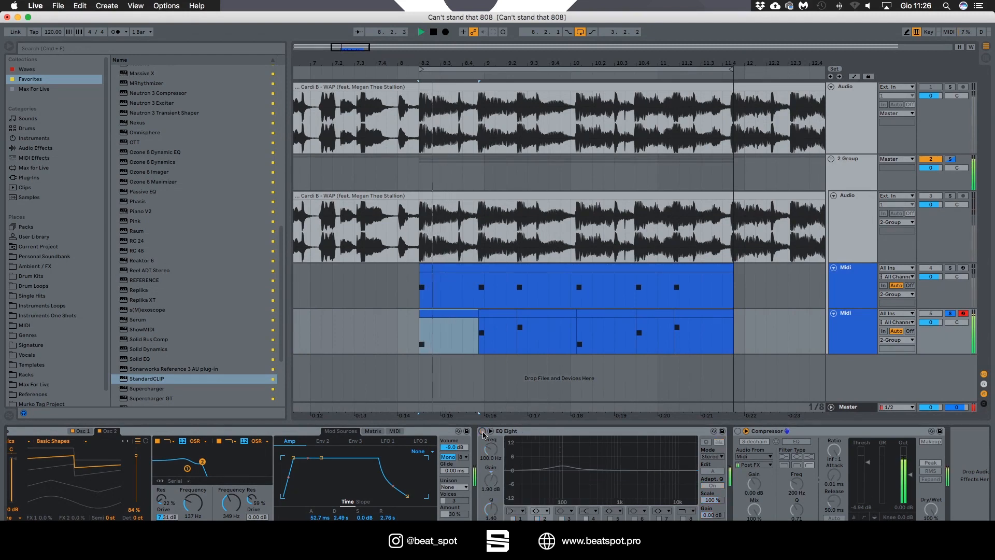
click(482, 432)
key(space)
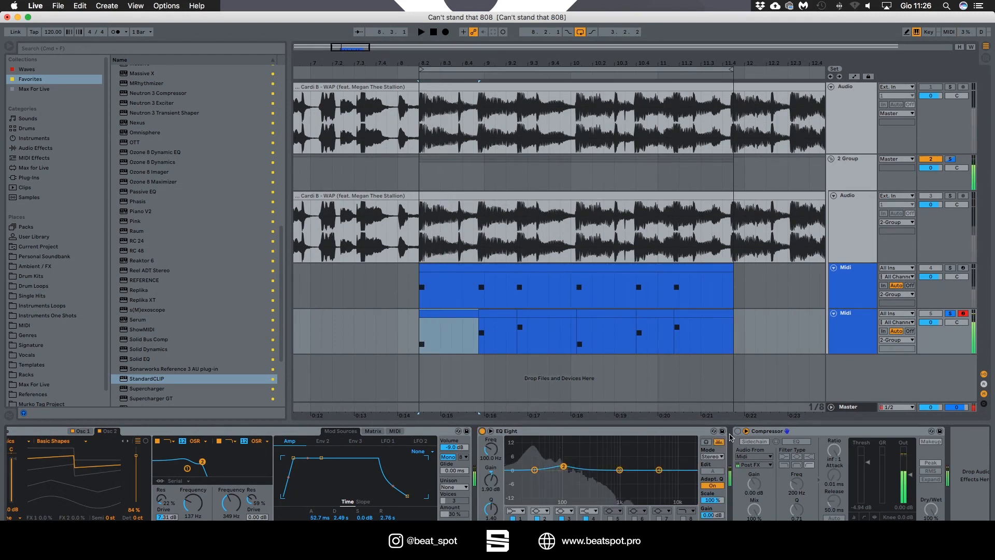
Switch on the 808's sidechained Compressor, unsolo the 808 track and play the full mix from the loop start.
key(space)
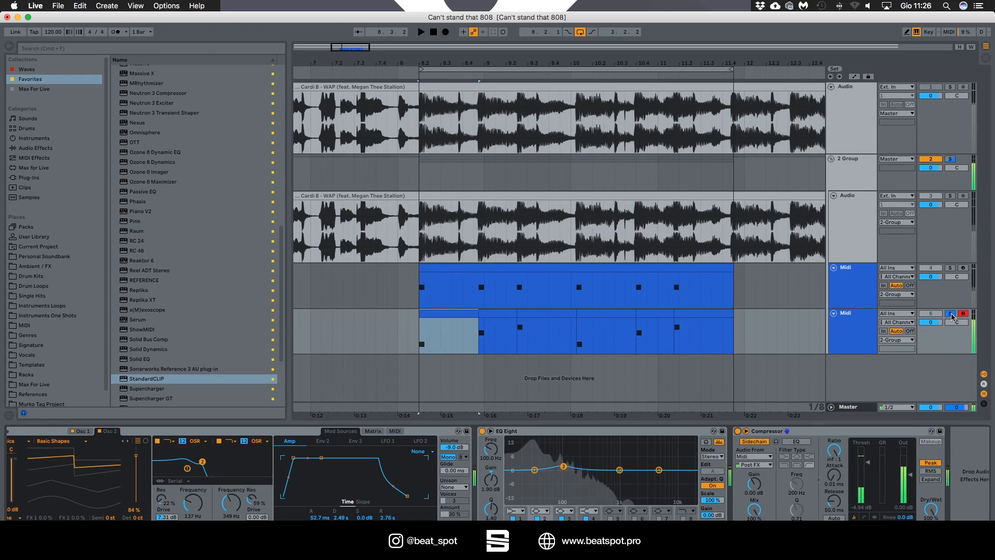
click(951, 314)
click(418, 299)
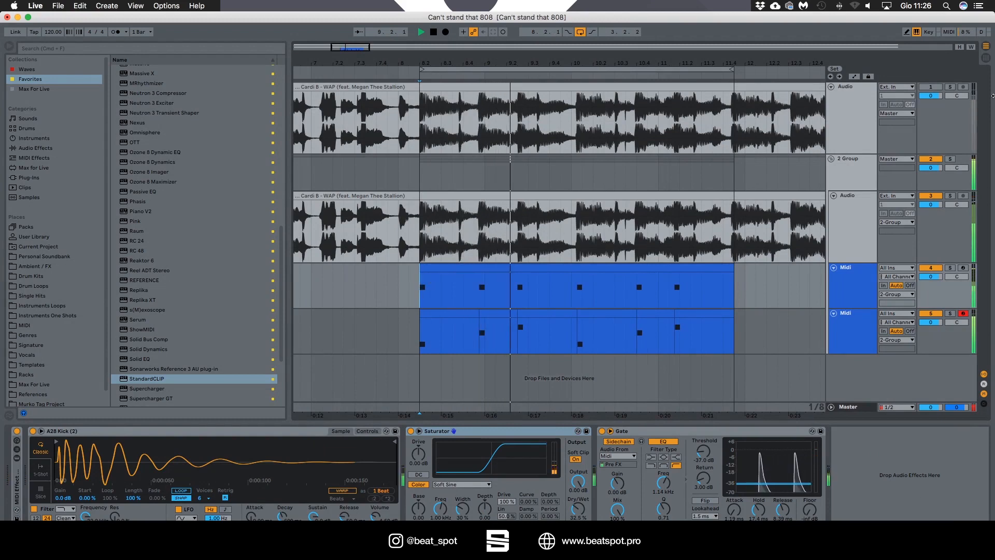
Solo and unsolo the original reference audio track during playback to compare it with the recreated 808 and kick.
click(950, 87)
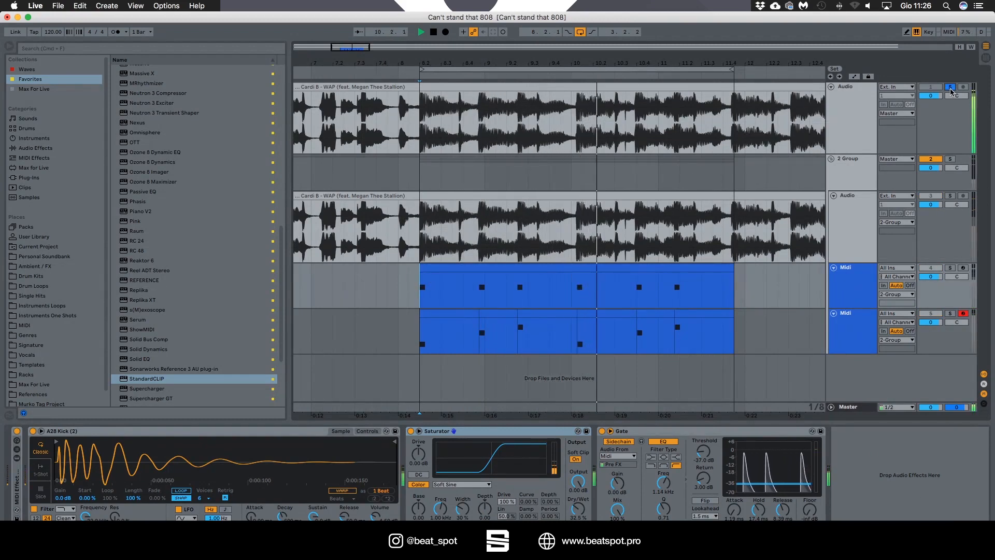
click(951, 87)
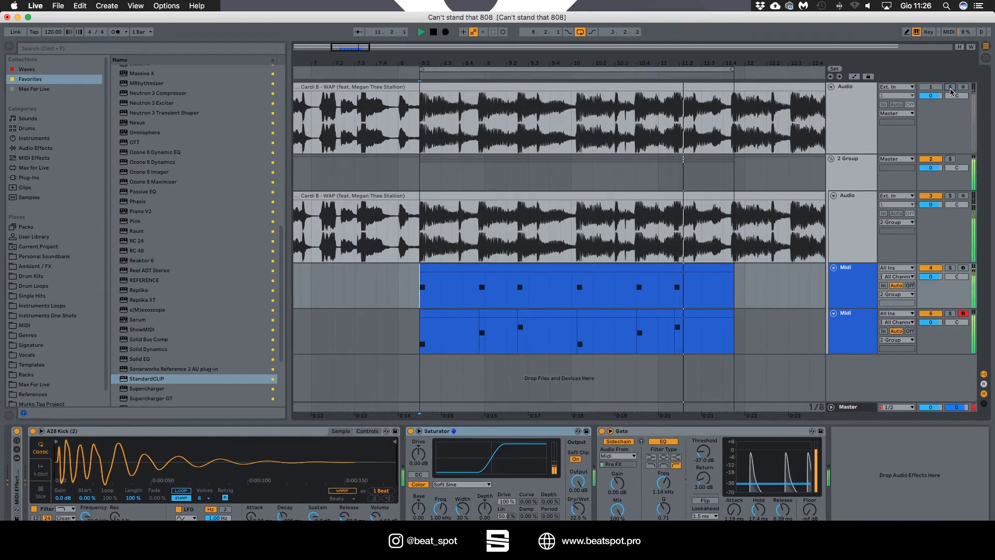
key(space)
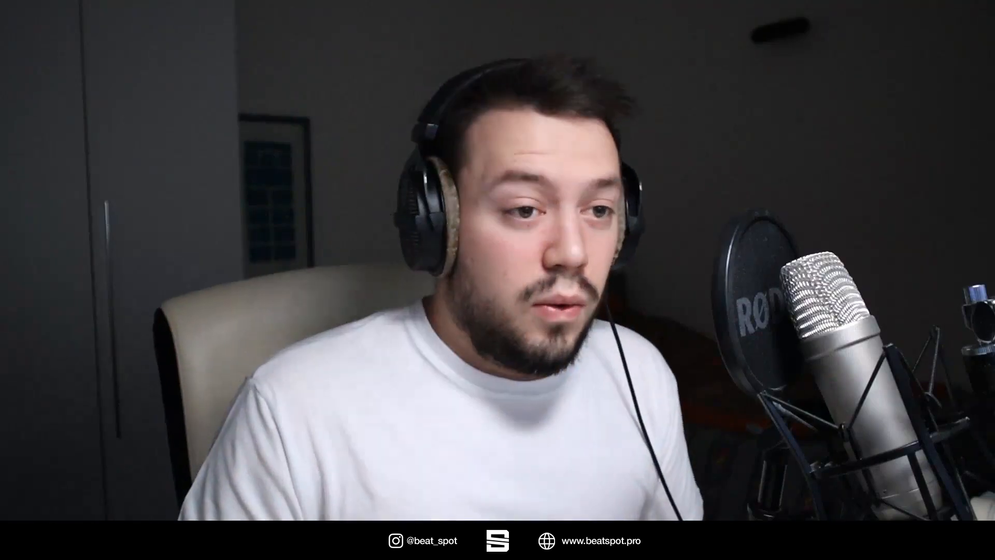